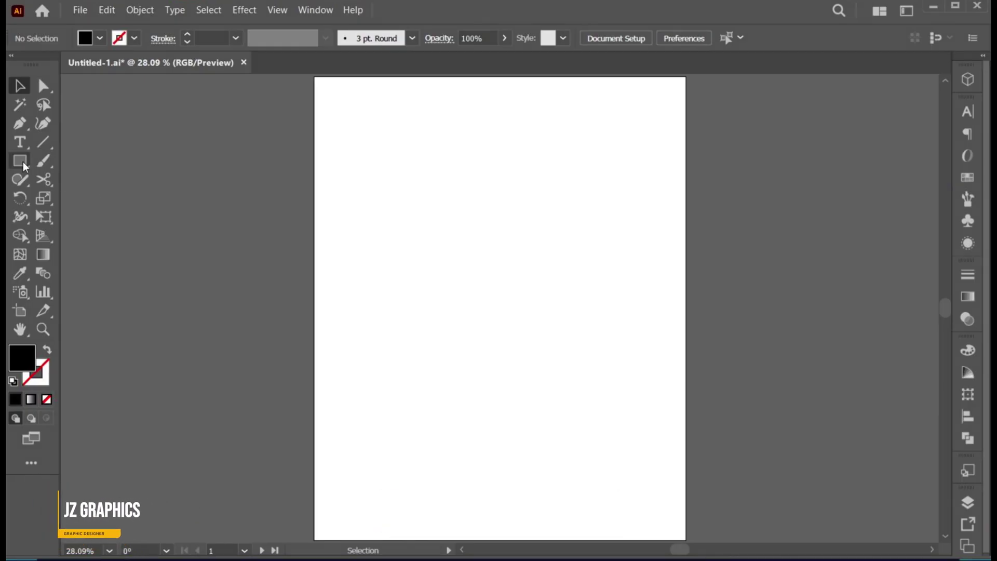
# Draw a black rectangle spanning the full artboard and lock it as the background
pyautogui.click(21, 162)
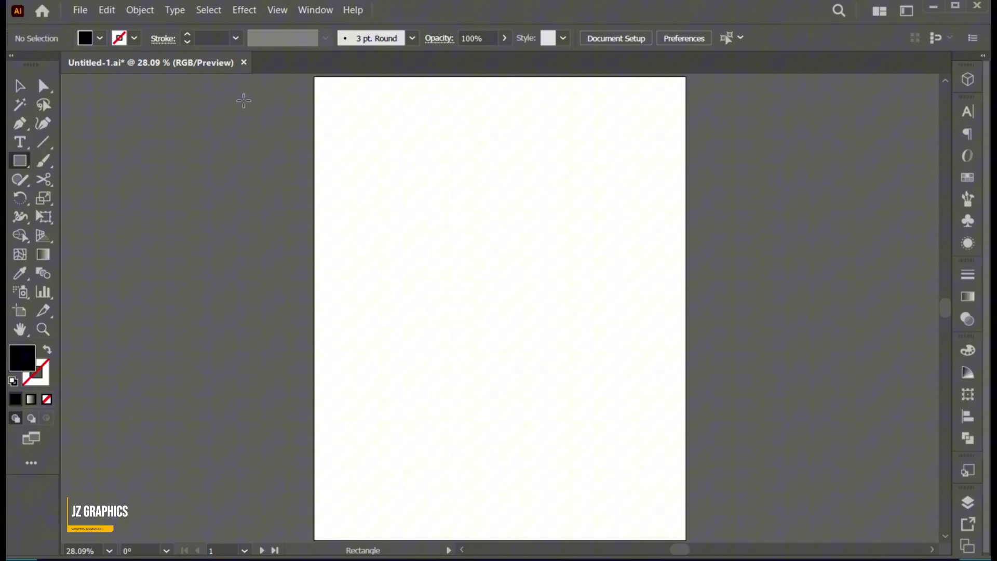
pyautogui.moveTo(316, 80); pyautogui.dragTo(690, 539)
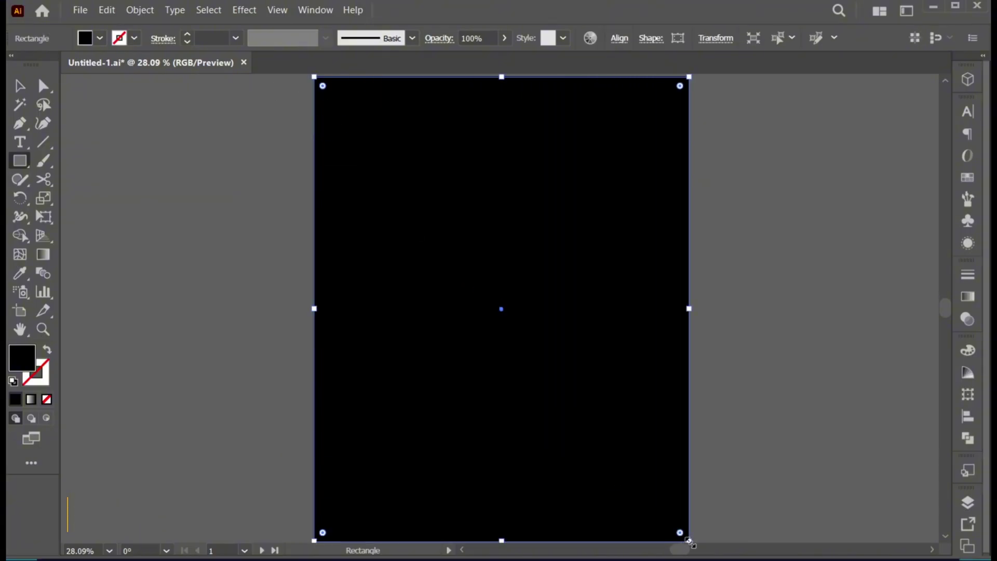
pyautogui.press('v')
pyautogui.click(140, 9)
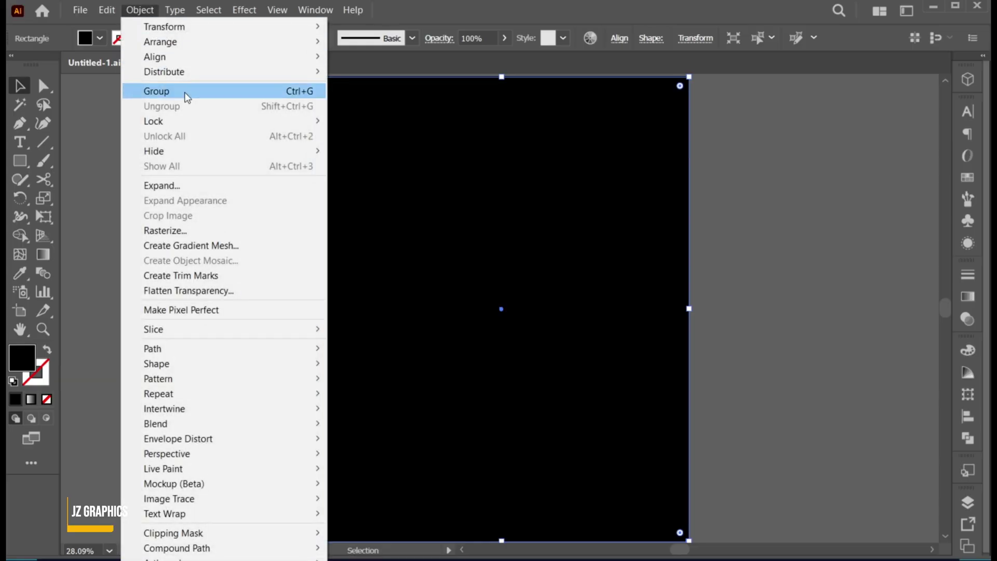
pyautogui.moveTo(153, 121)
pyautogui.click(401, 127)
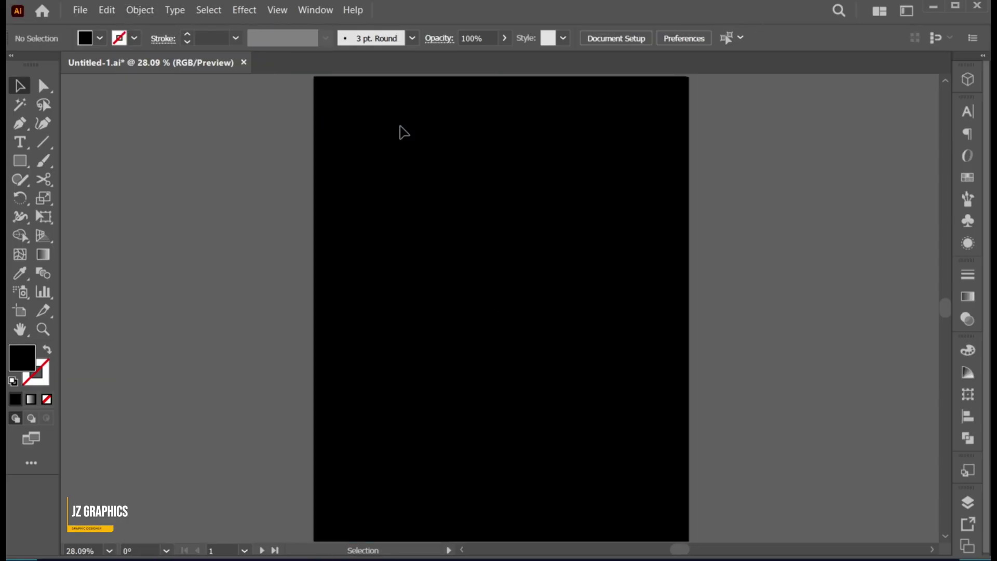
# Place white text reading 'dream' near the top of the artboard and select it
pyautogui.click(23, 142)
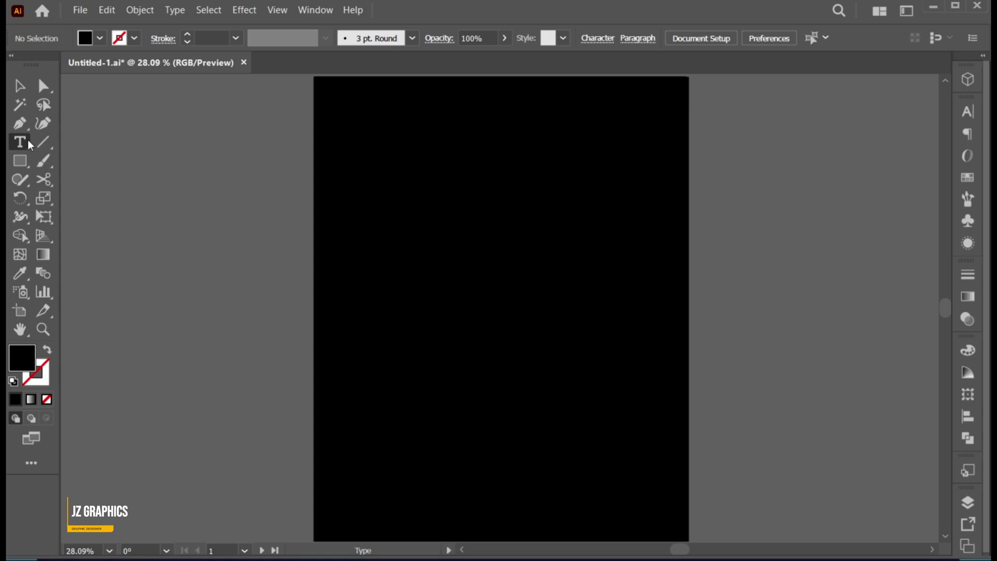
pyautogui.click(444, 214)
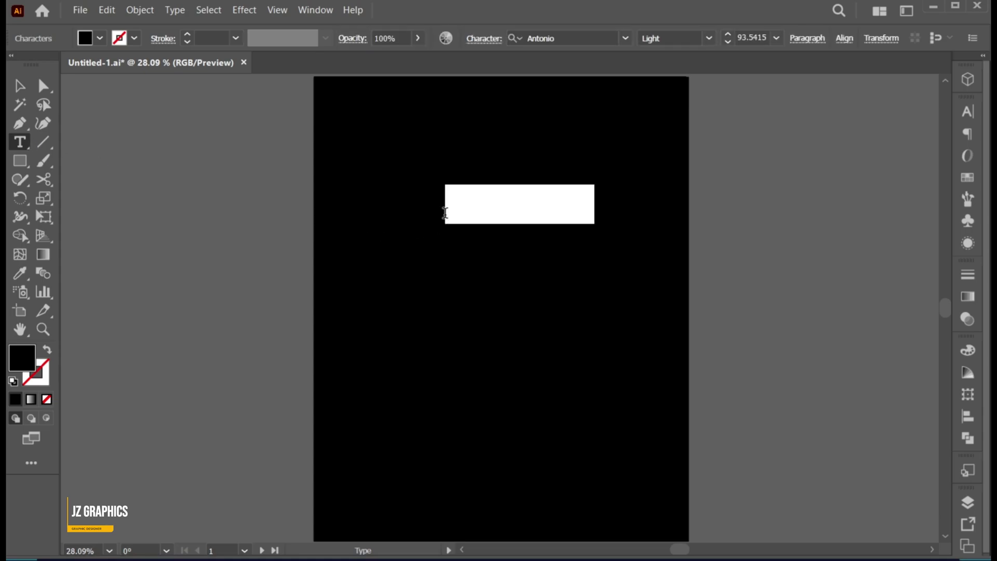
pyautogui.doubleClick(20, 355)
pyautogui.moveTo(201, 115); pyautogui.dragTo(97, 116)
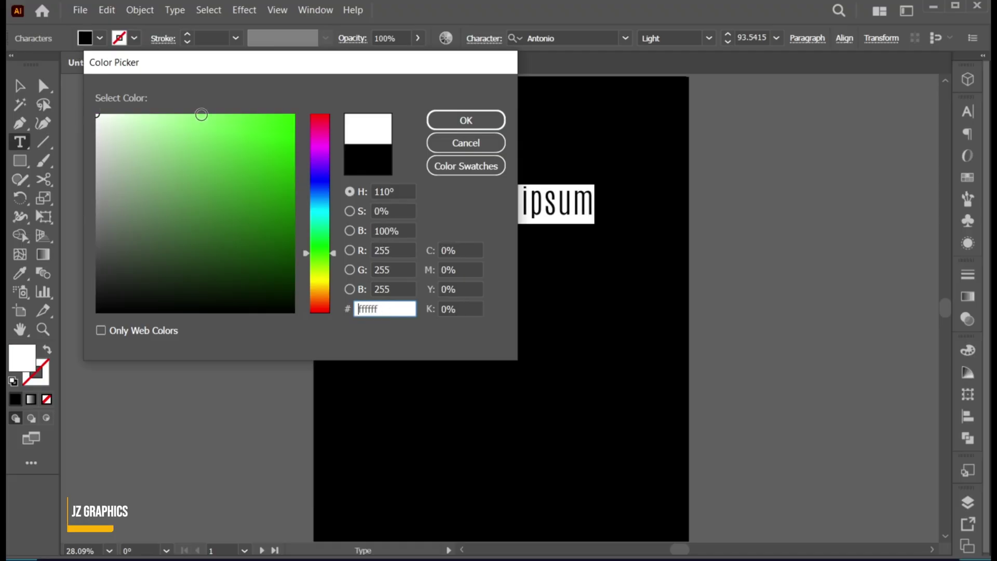
pyautogui.click(465, 120)
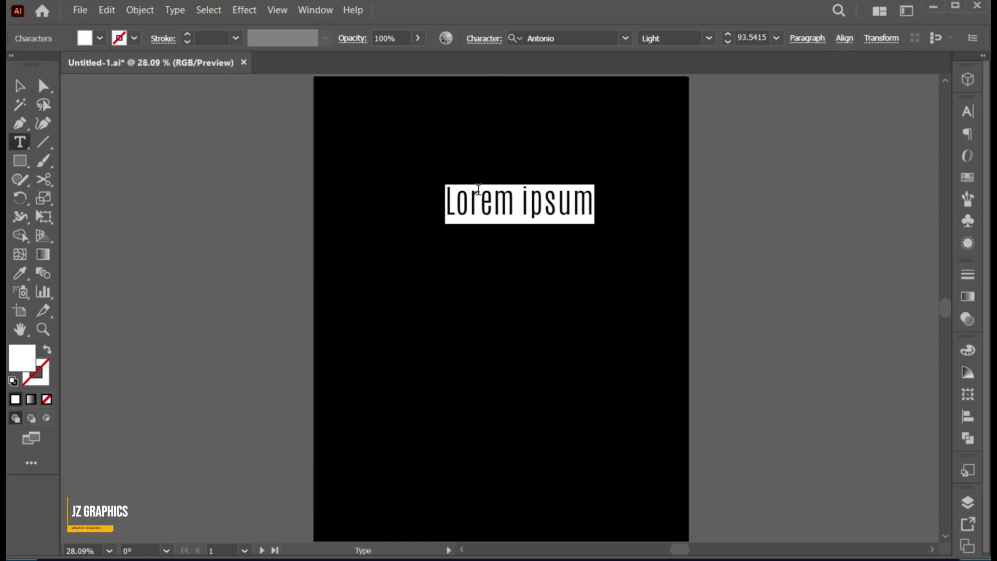
pyautogui.write('dream')
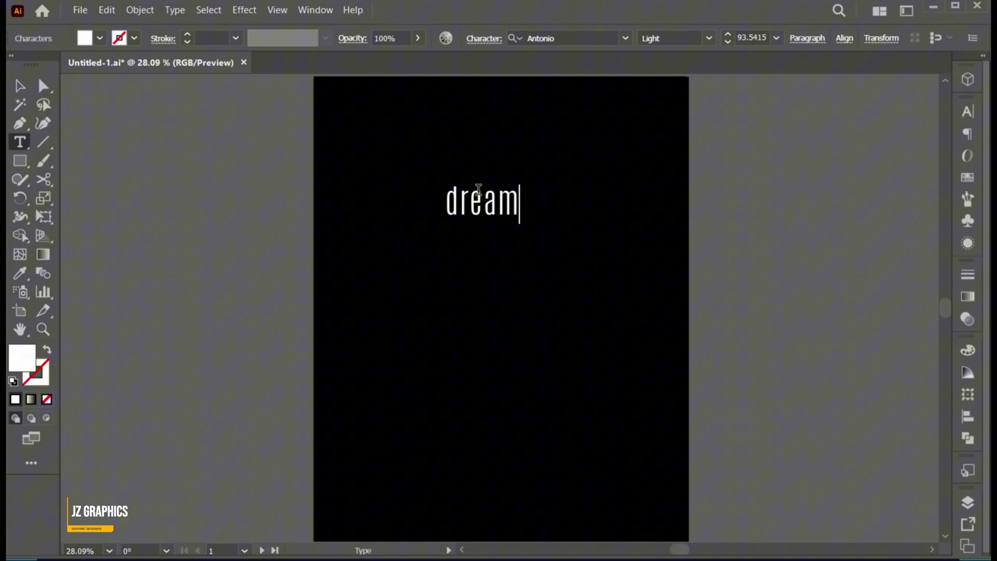
pyautogui.press('Escape')
pyautogui.doubleClick(486, 191)
# Change the font of 'dream' to Impact
pyautogui.click(560, 38)
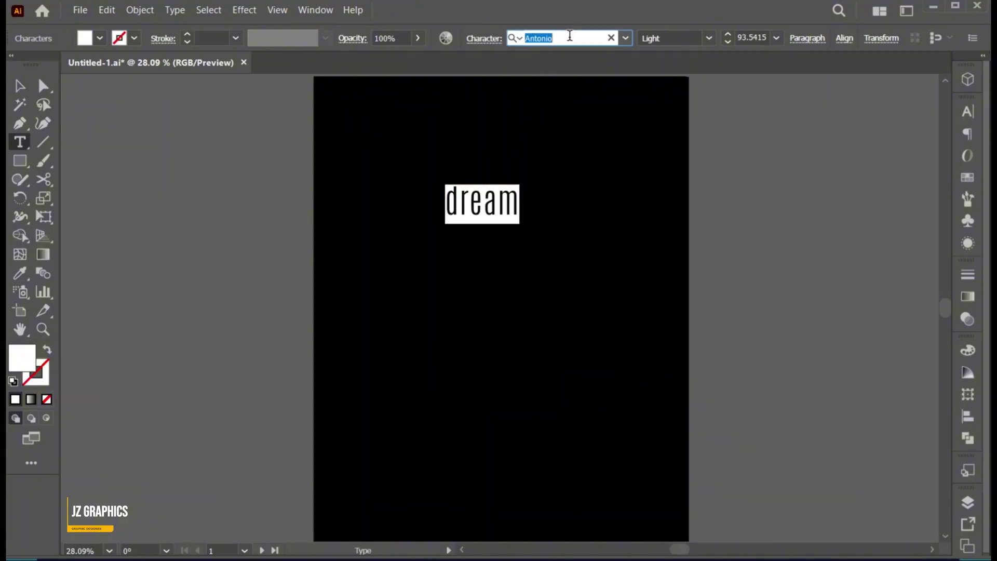
pyautogui.write('impact')
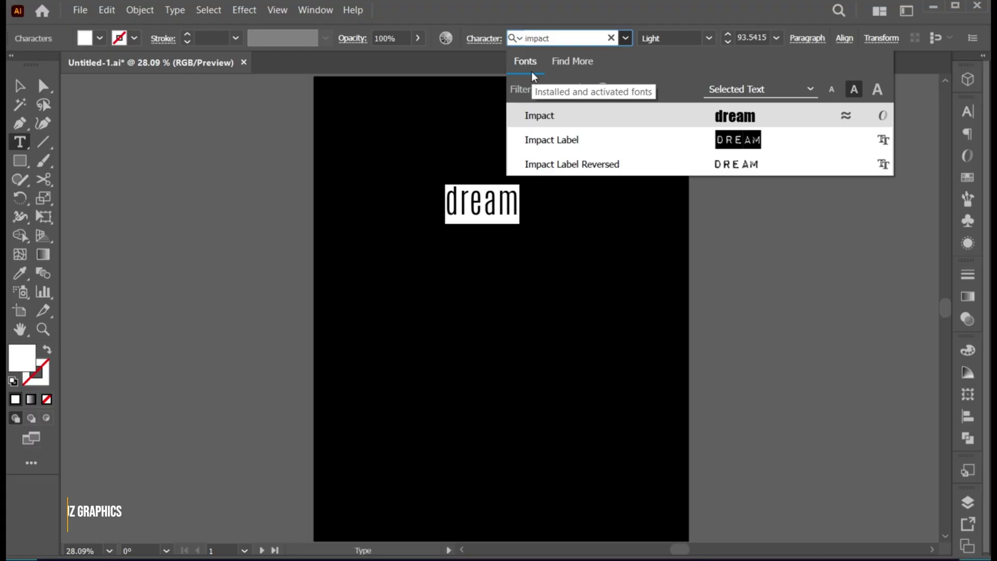
pyautogui.press('Return')
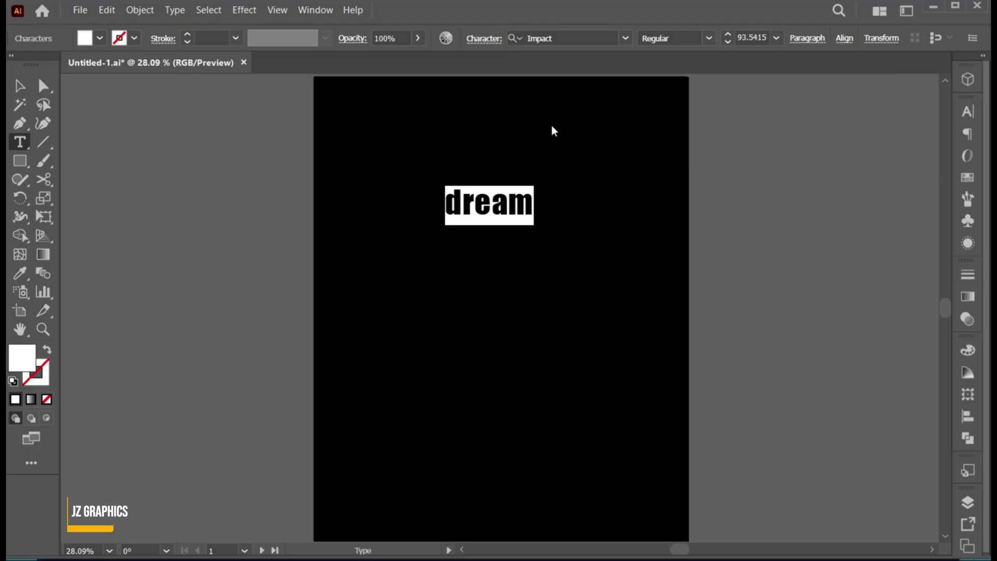
pyautogui.press('Escape')
# Convert the word to uppercase DREAM and enlarge it slightly
pyautogui.click(173, 10)
pyautogui.moveTo(210, 220)
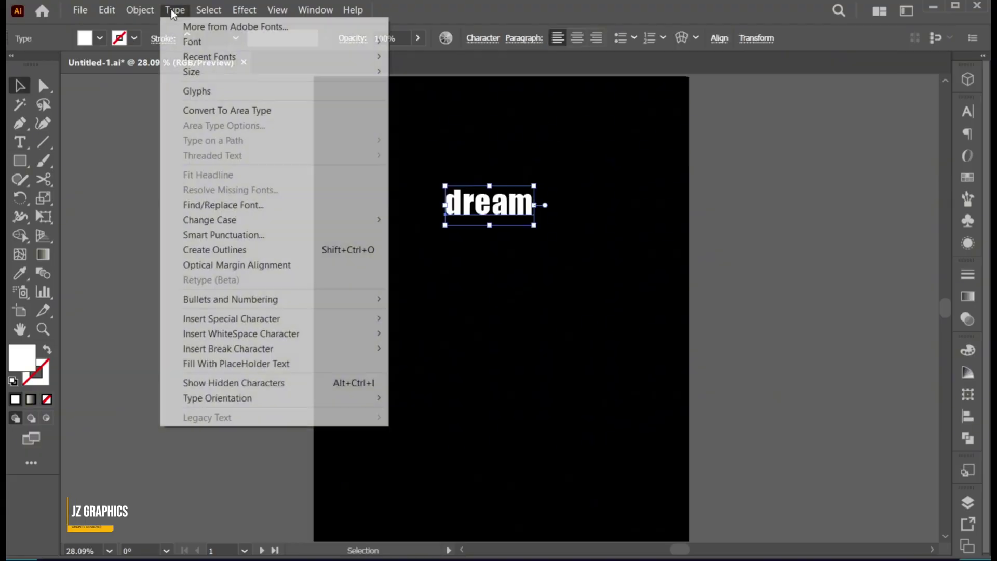
pyautogui.click(432, 220)
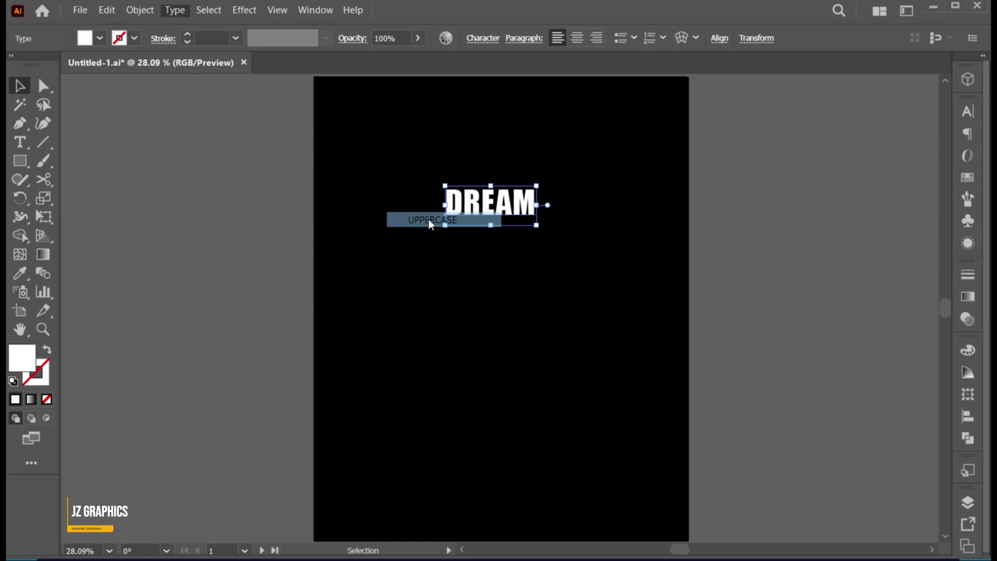
pyautogui.hotkey('ctrl', 'shift', '.')
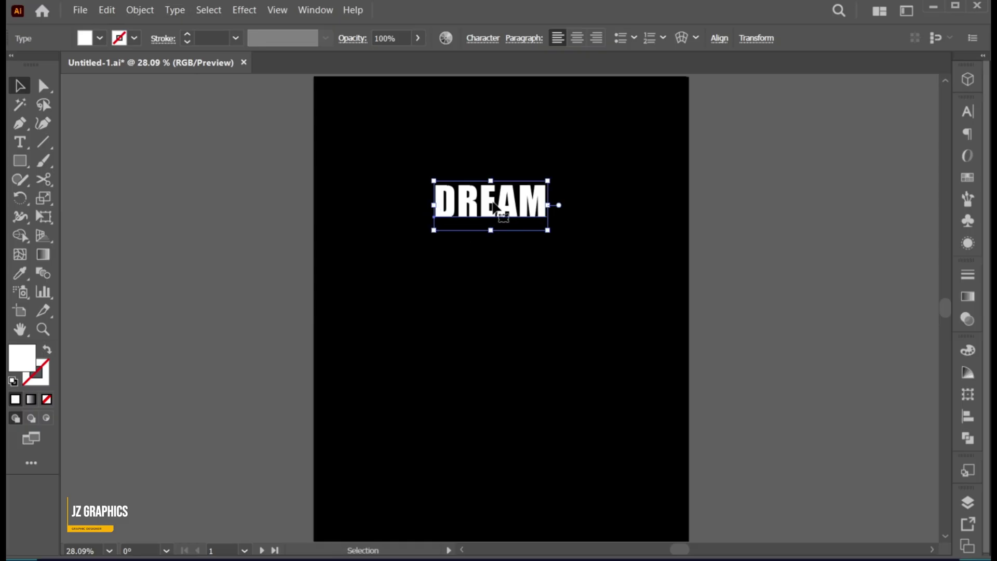
# Duplicate DREAM directly below itself and retype the copy as BUILD
pyautogui.click(585, 350)
pyautogui.moveTo(491, 207); pyautogui.dragTo(491, 265)
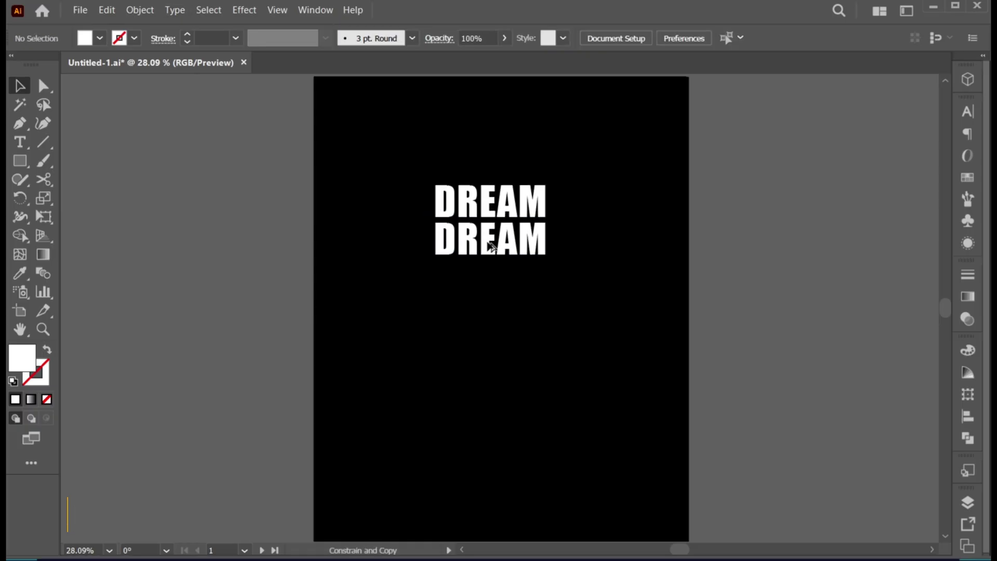
pyautogui.click(491, 265)
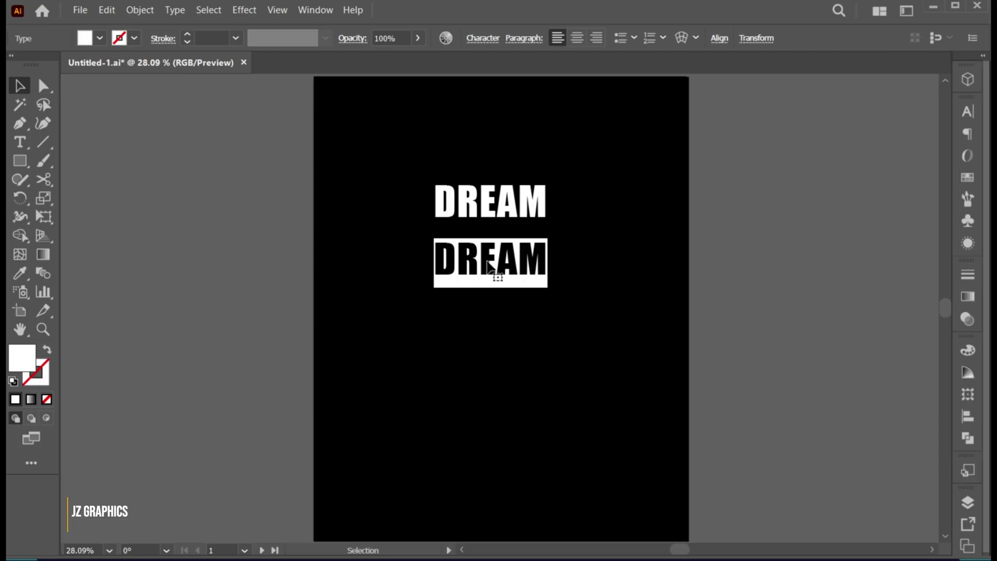
pyautogui.write('BUILD')
pyautogui.press('Escape')
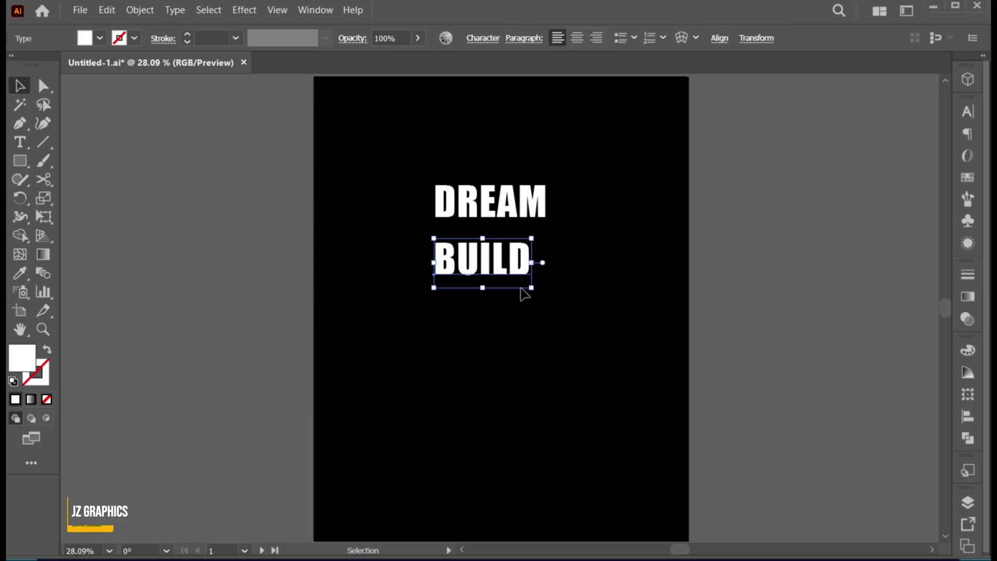
# Duplicate BUILD below itself and retype the copy as SHINE
pyautogui.moveTo(502, 267); pyautogui.dragTo(503, 321)
pyautogui.doubleClick(498, 320)
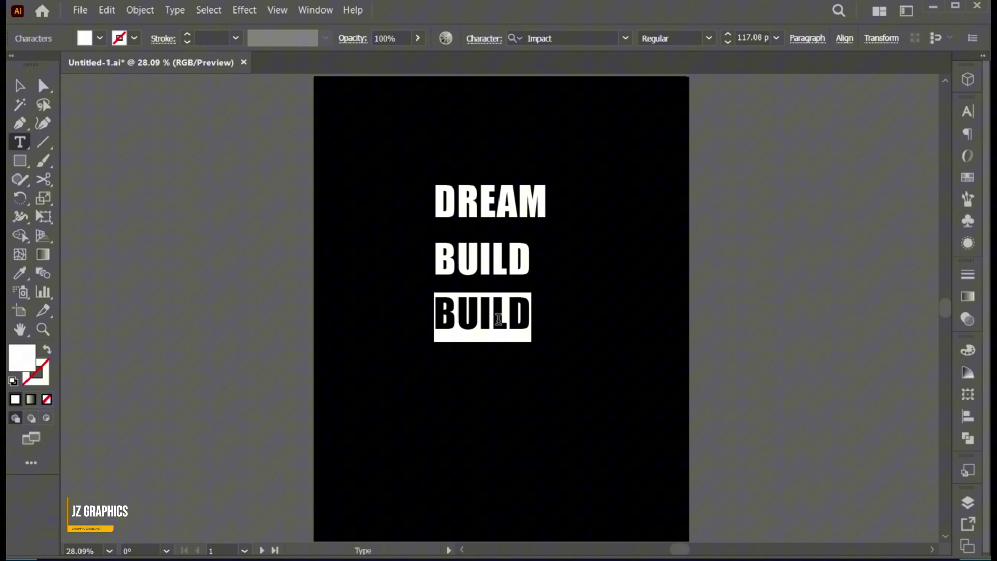
pyautogui.write('SHINE')
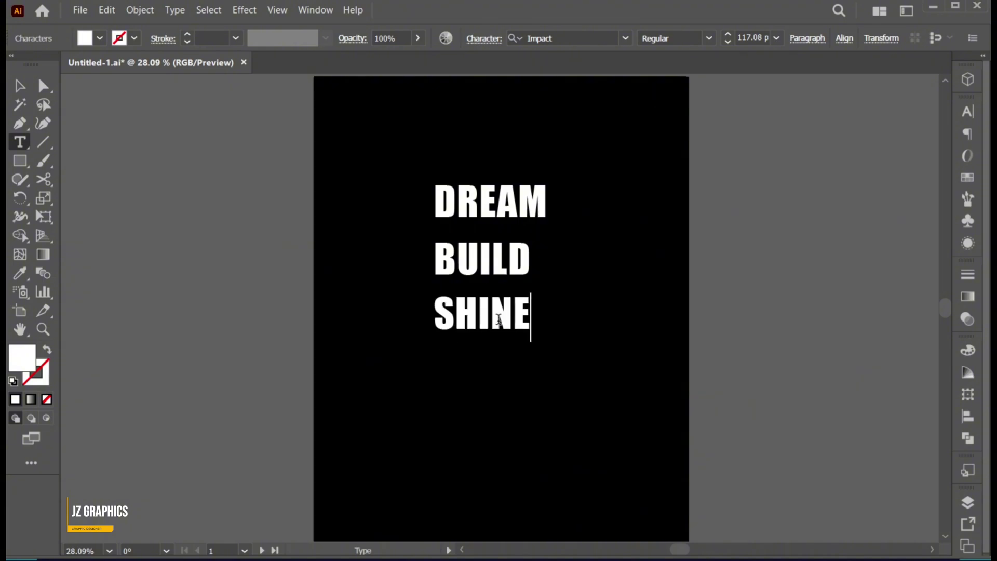
pyautogui.press('Escape')
# Move the DREAM, BUILD, SHINE word stack off to the right of the artboard
pyautogui.moveTo(409, 187); pyautogui.dragTo(499, 358)
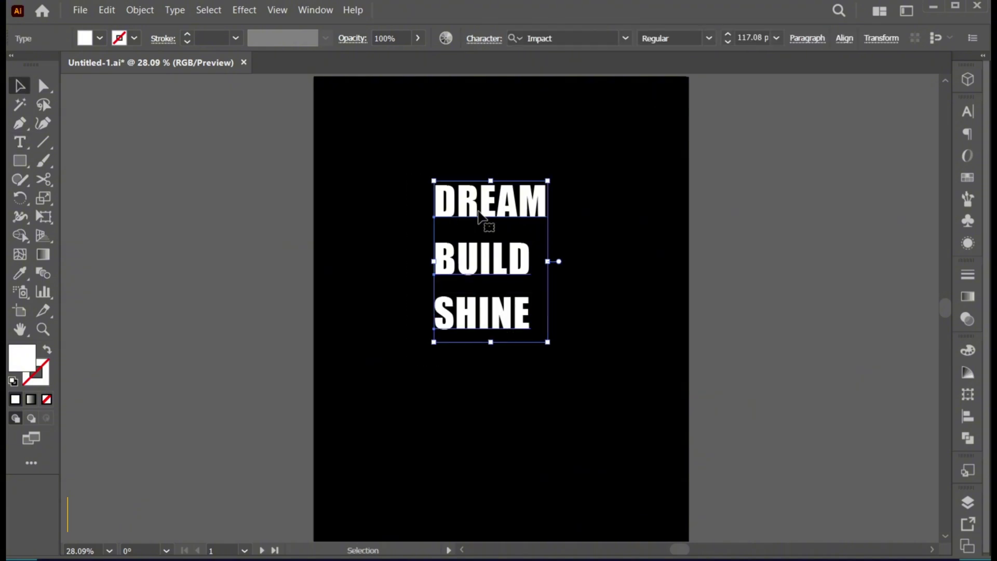
pyautogui.moveTo(484, 211); pyautogui.dragTo(784, 234)
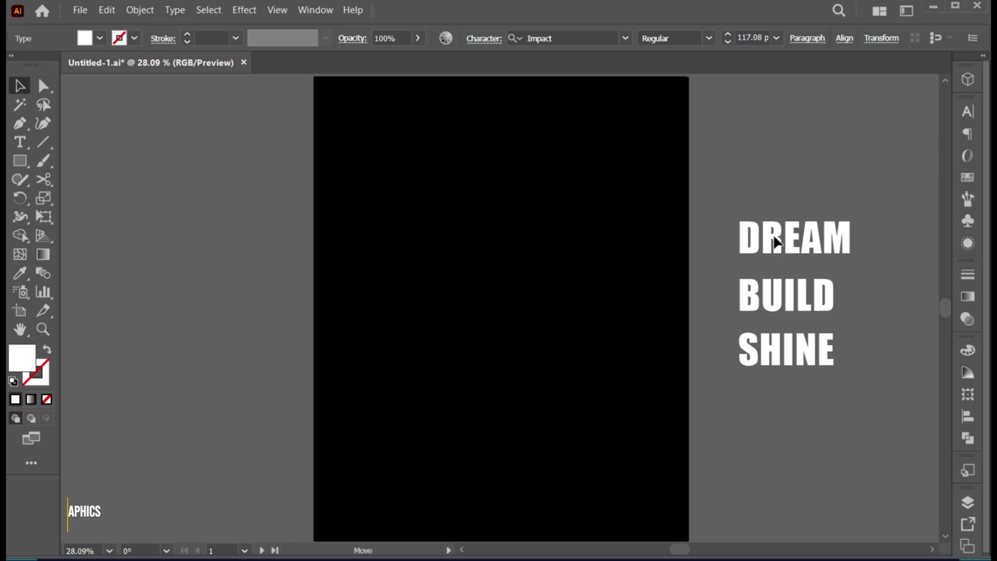
pyautogui.click(689, 311)
# Draw a white rectangle in the upper artboard and add two copies stacked below it
pyautogui.click(20, 160)
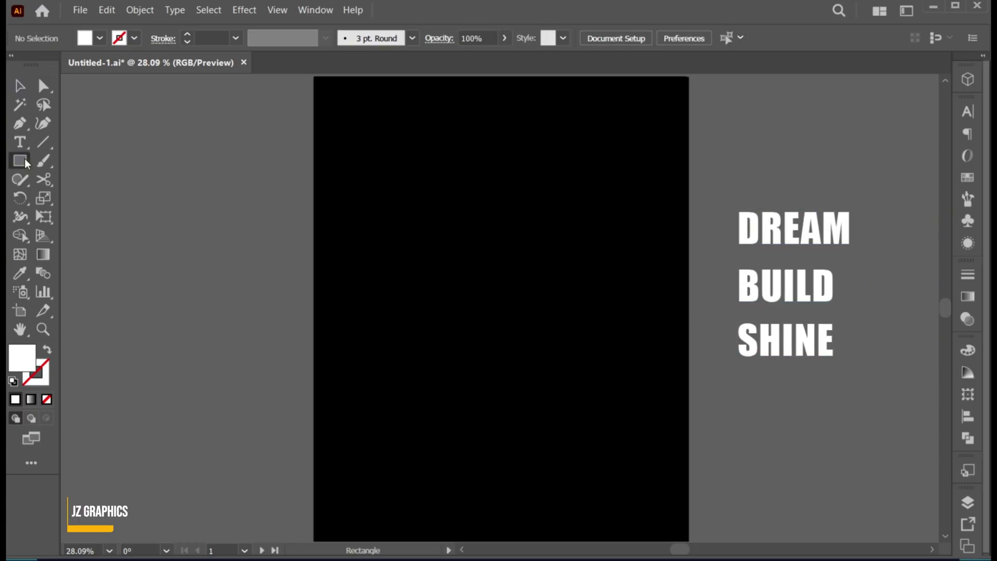
pyautogui.moveTo(379, 152); pyautogui.dragTo(619, 253)
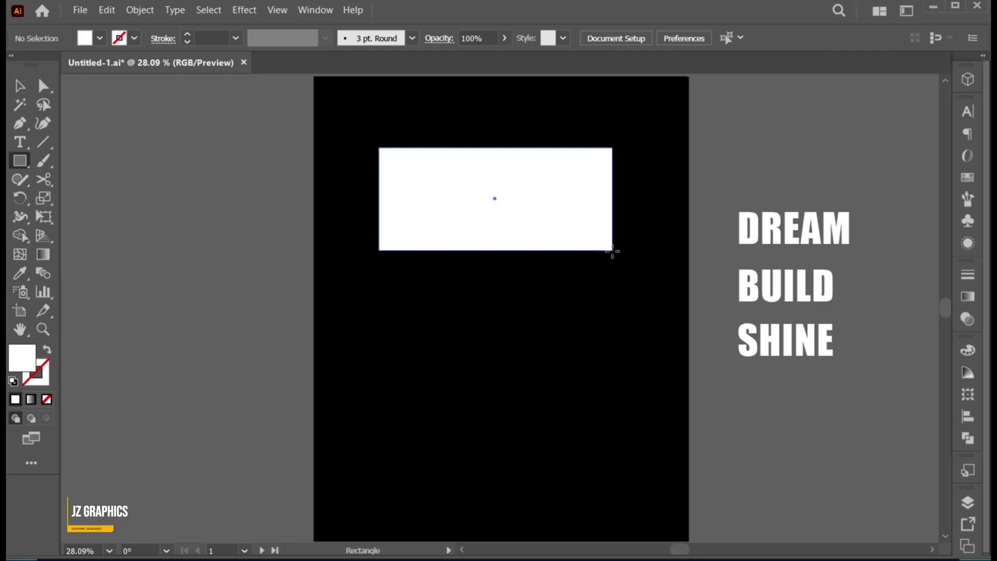
pyautogui.press('v')
pyautogui.moveTo(513, 201); pyautogui.dragTo(502, 318)
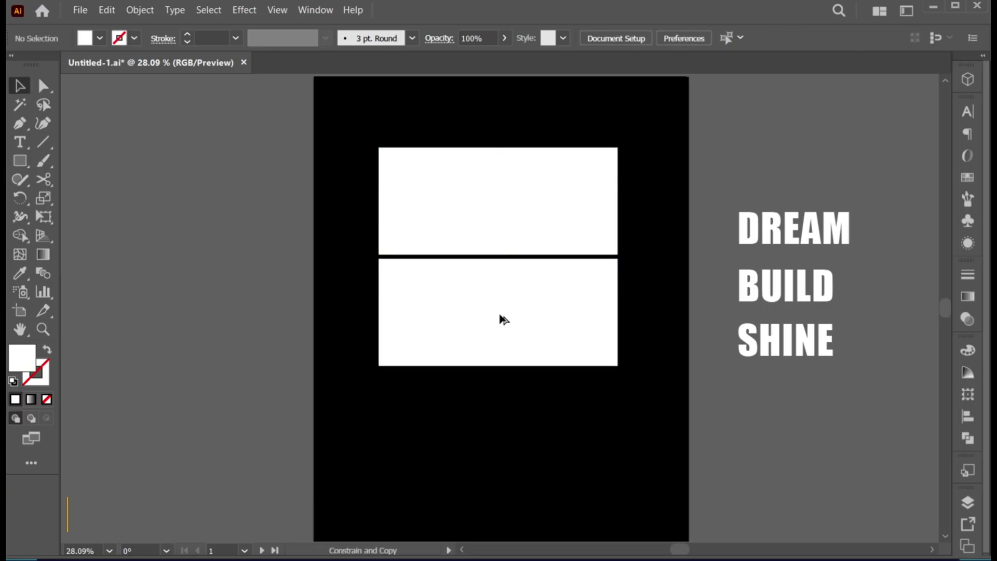
pyautogui.moveTo(503, 319); pyautogui.dragTo(499, 315)
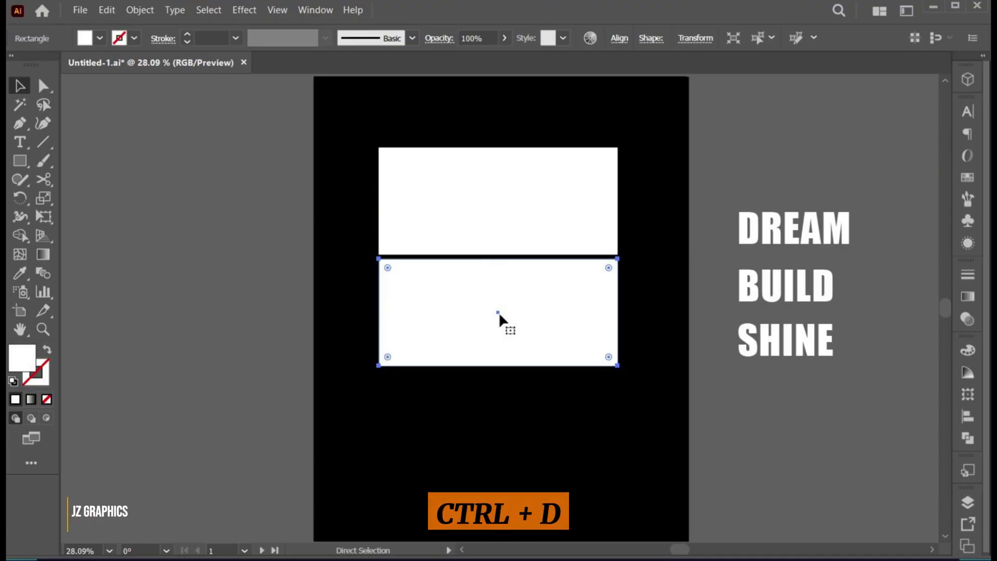
pyautogui.hotkey('ctrl', 'd')
# Group the three white rectangles and centre the group horizontally and vertically on the artboard
pyautogui.moveTo(655, 210); pyautogui.dragTo(542, 401)
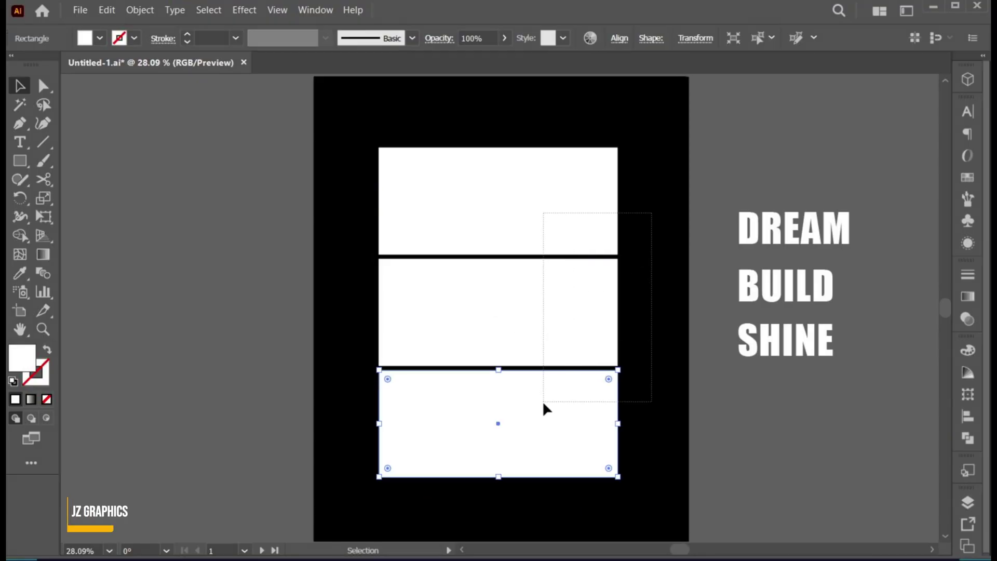
pyautogui.hotkey('ctrl', 'g')
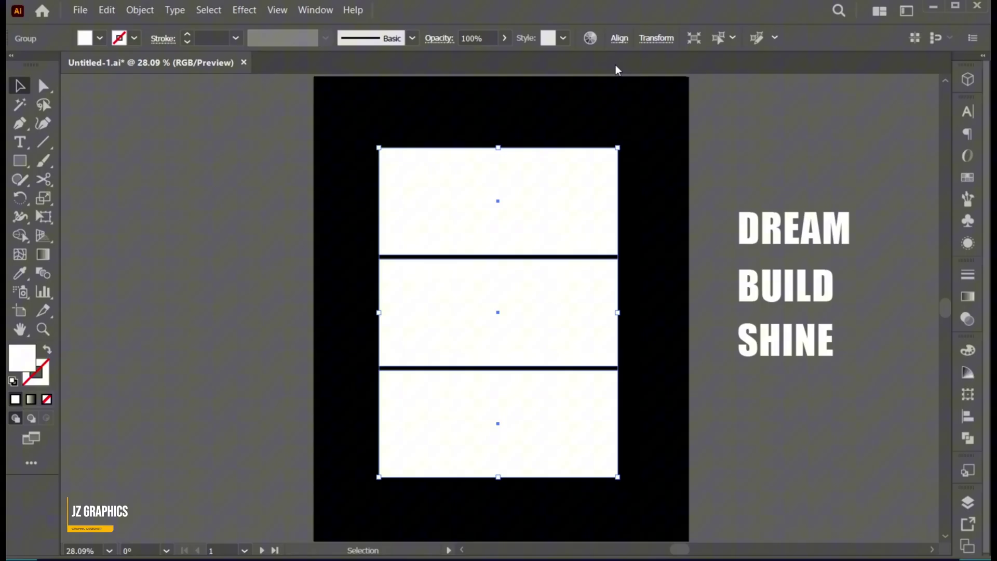
pyautogui.click(620, 39)
pyautogui.click(480, 83)
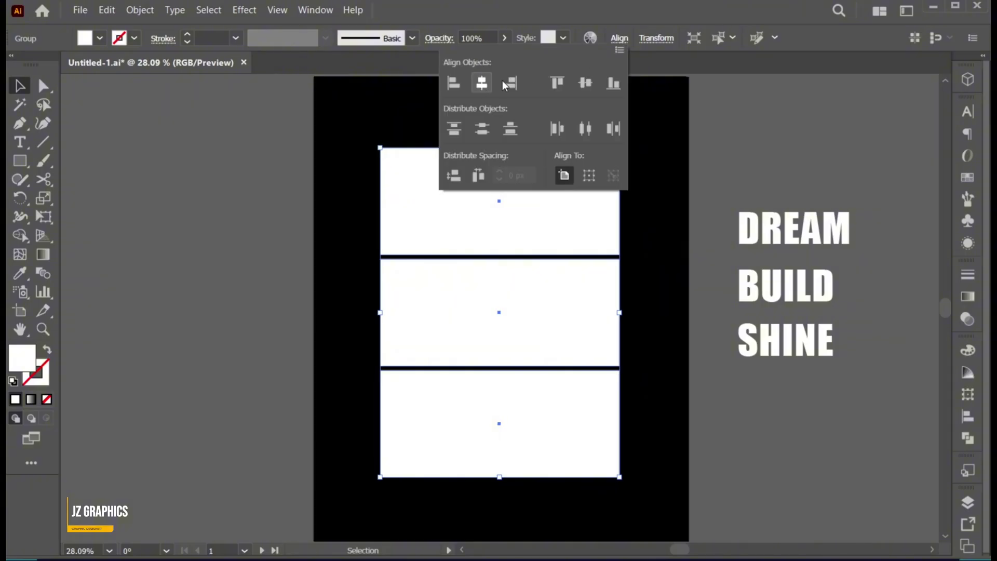
pyautogui.click(586, 84)
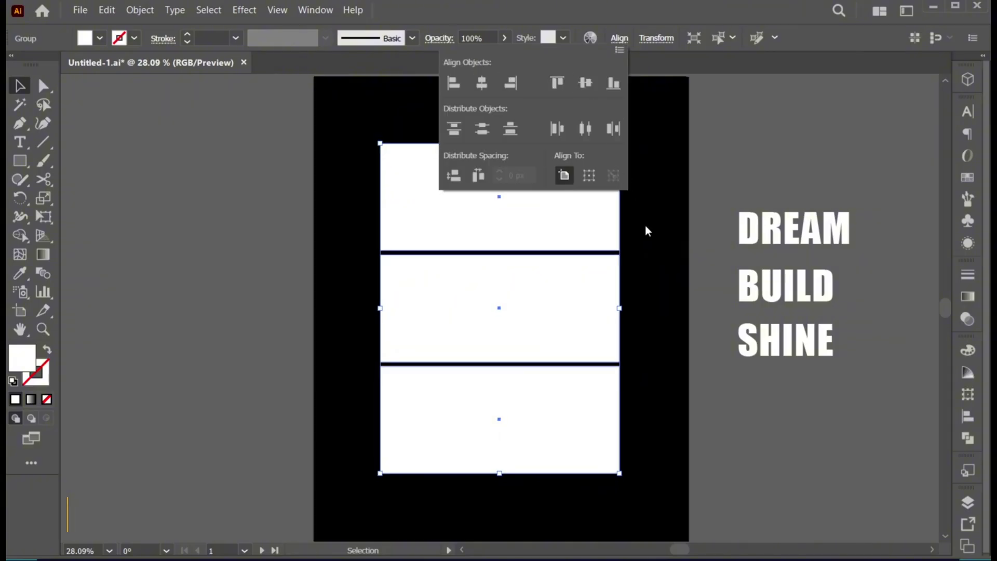
# Raise the right anchor of the upper divider so it slopes up to the right
pyautogui.click(645, 225)
pyautogui.click(45, 86)
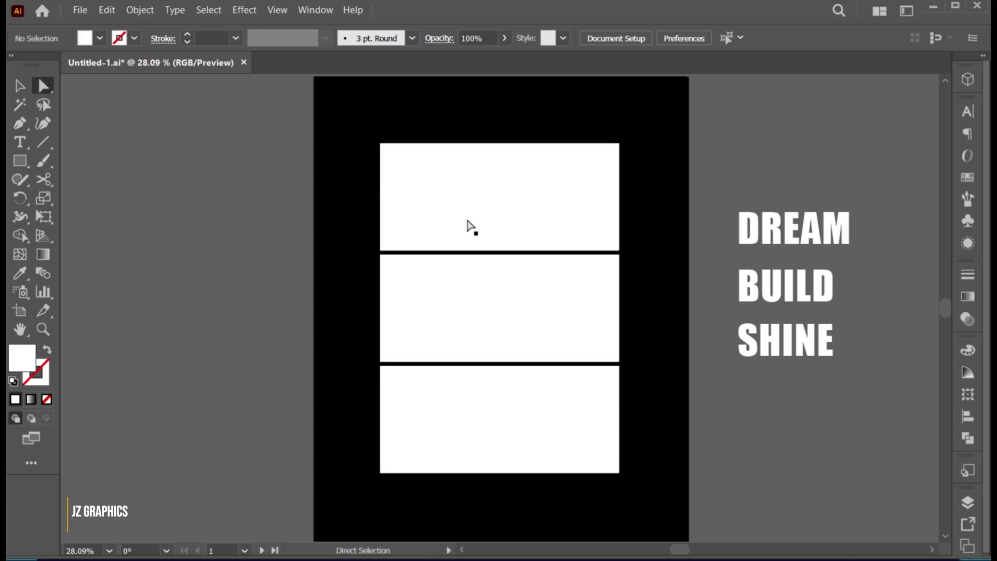
pyautogui.click(619, 253)
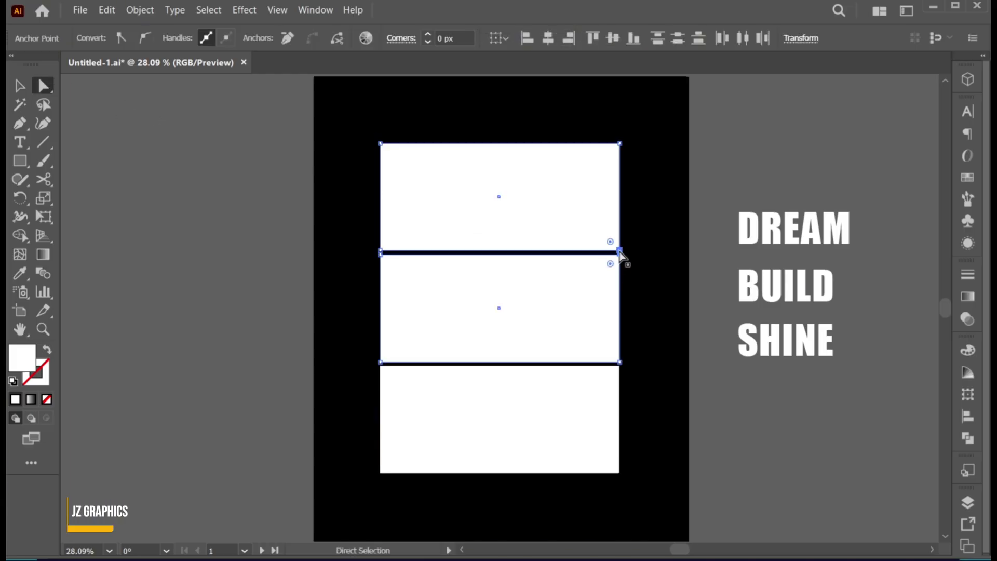
pyautogui.moveTo(621, 254); pyautogui.dragTo(620, 227)
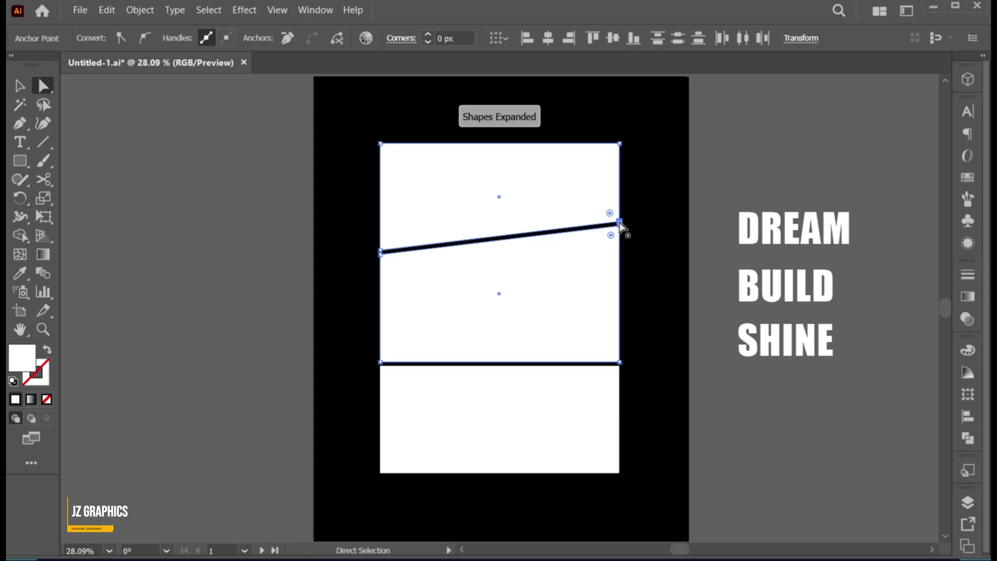
# Raise the left anchor of the lower divider so it slopes down to the right
pyautogui.click(381, 363)
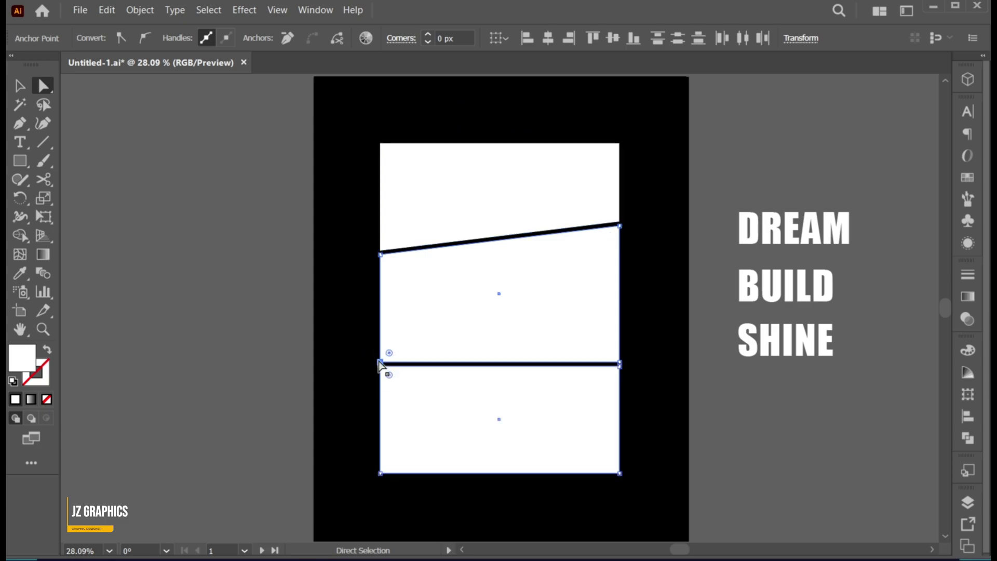
pyautogui.moveTo(380, 363); pyautogui.dragTo(381, 341)
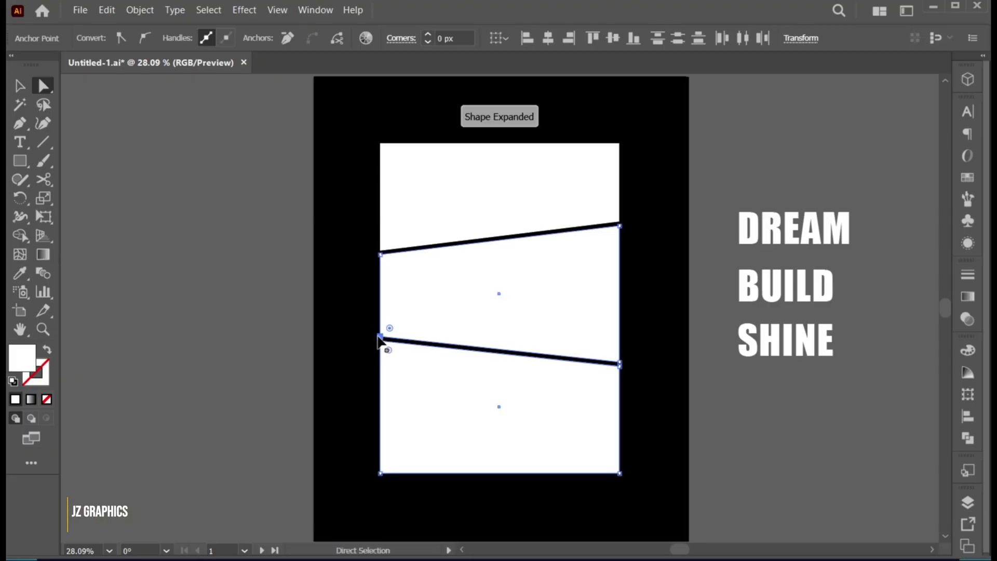
pyautogui.press('v')
pyautogui.click(351, 340)
# Envelope-distort DREAM into the top slanted panel using Make with Top Object
pyautogui.click(495, 203)
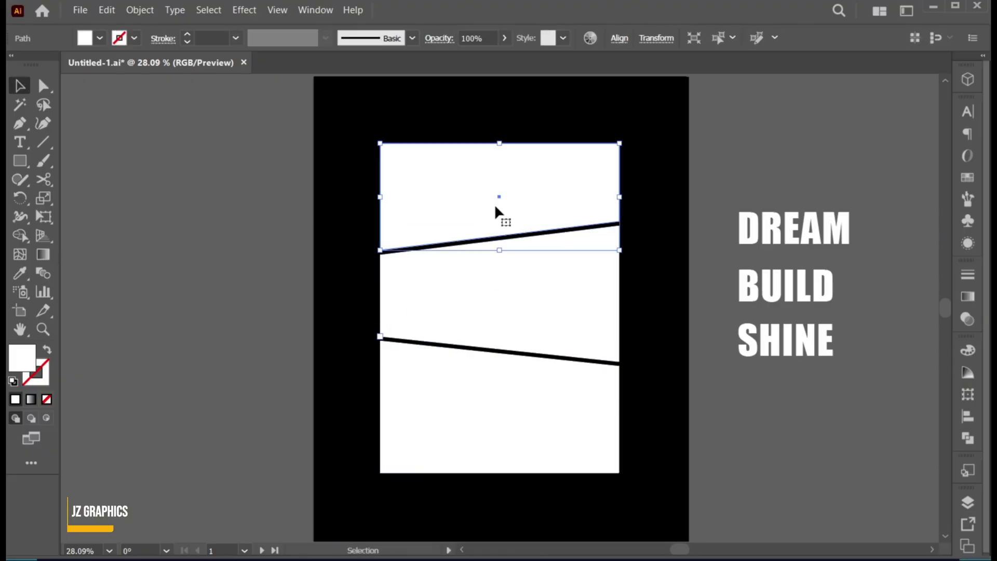
pyautogui.keyDown('shift'); pyautogui.click(754, 238); pyautogui.keyUp('shift')
pyautogui.click(138, 11)
pyautogui.moveTo(178, 439)
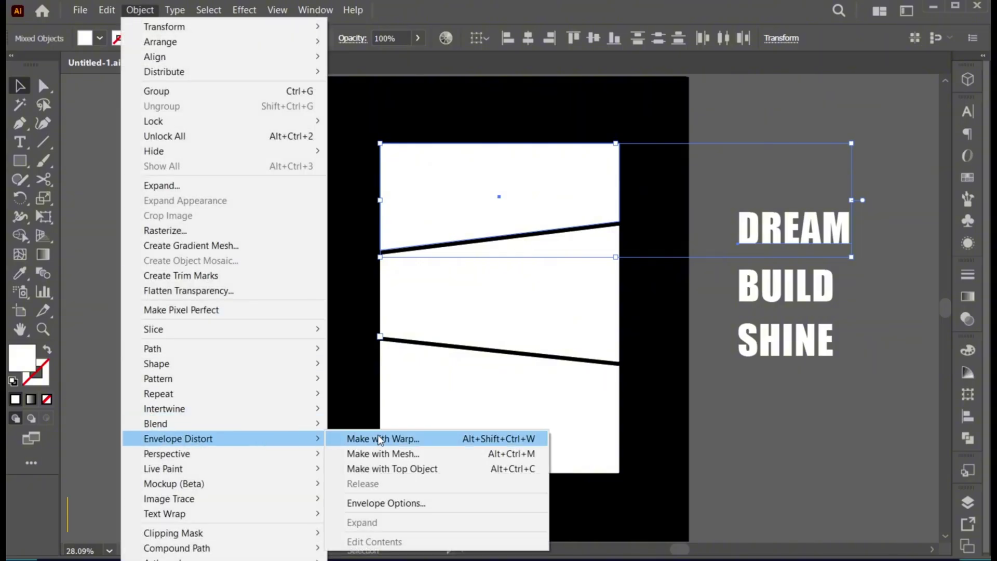
pyautogui.click(456, 469)
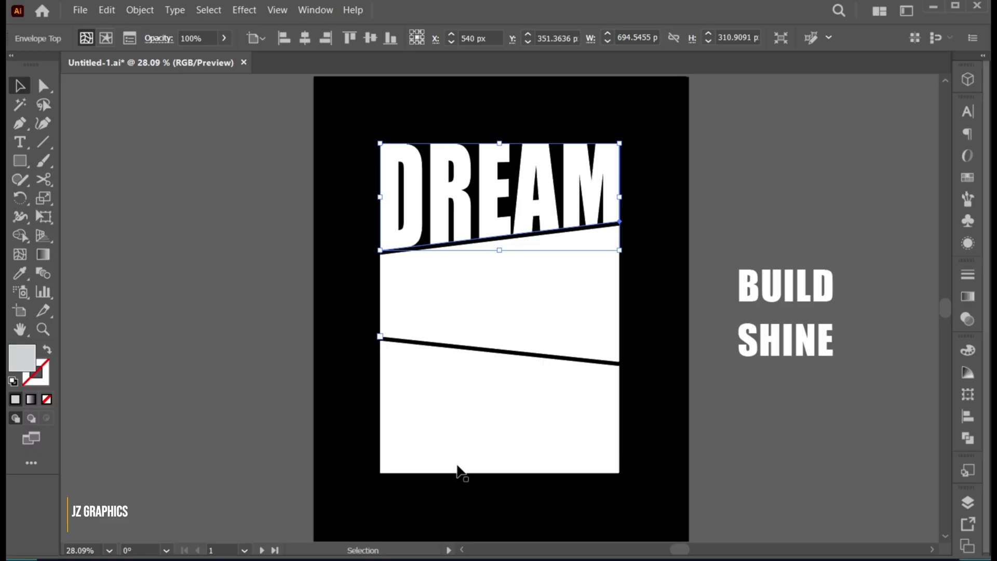
# Change the BUILD text fill to red (f90000)
pyautogui.click(765, 294)
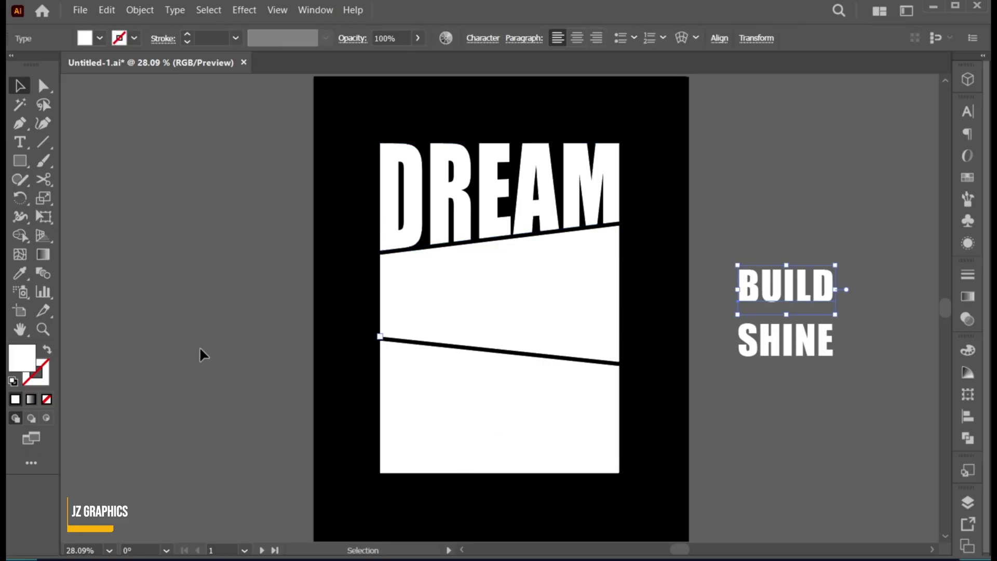
pyautogui.doubleClick(22, 356)
pyautogui.click(284, 131)
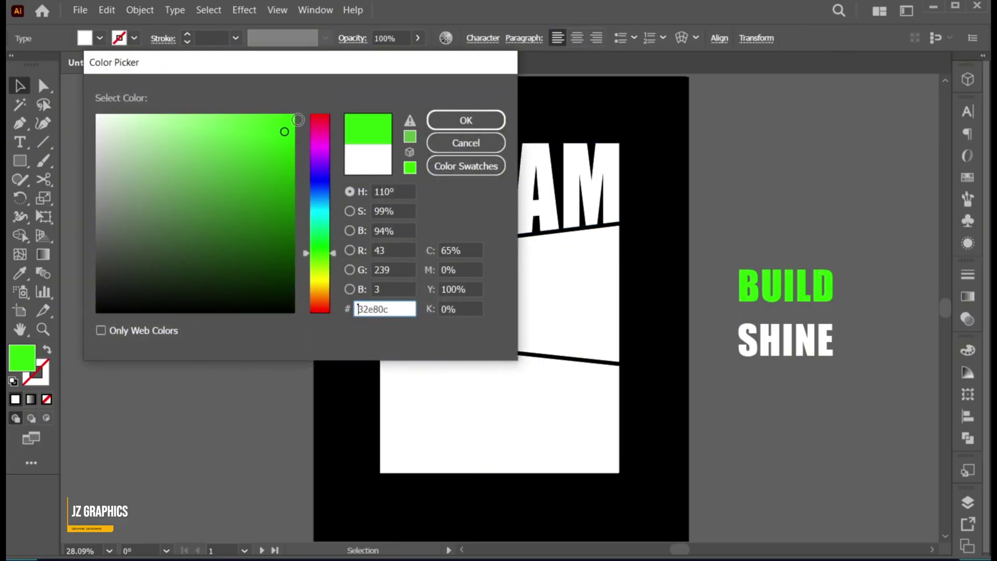
pyautogui.click(320, 115)
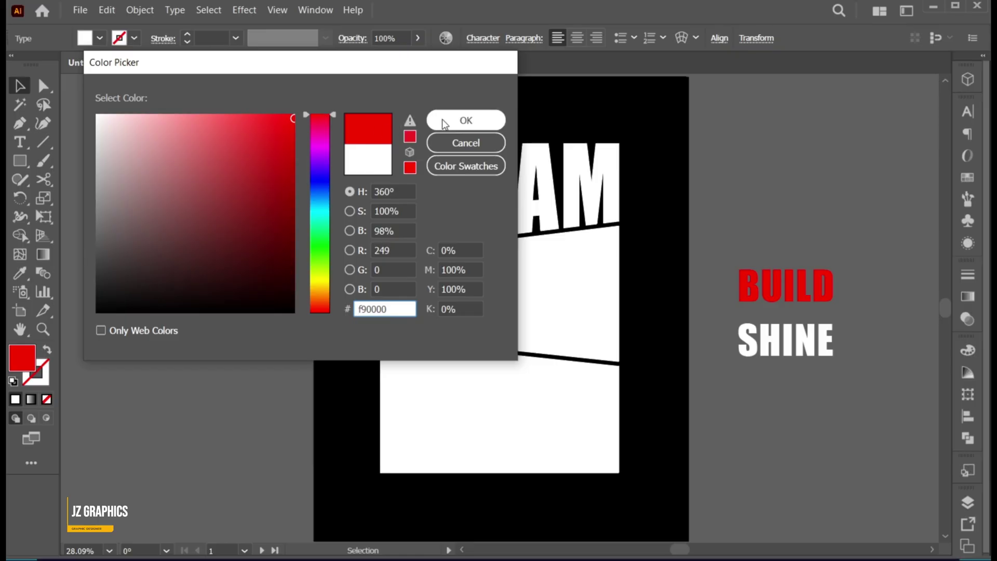
pyautogui.click(465, 120)
# Envelope-distort the red BUILD into the middle slanted panel
pyautogui.moveTo(691, 322); pyautogui.dragTo(499, 296)
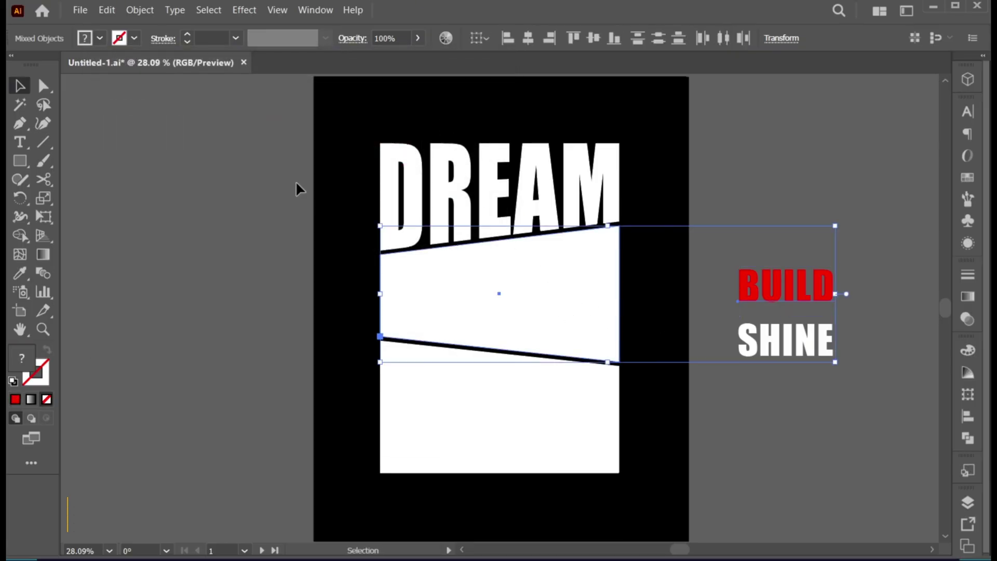
pyautogui.click(133, 14)
pyautogui.moveTo(178, 438)
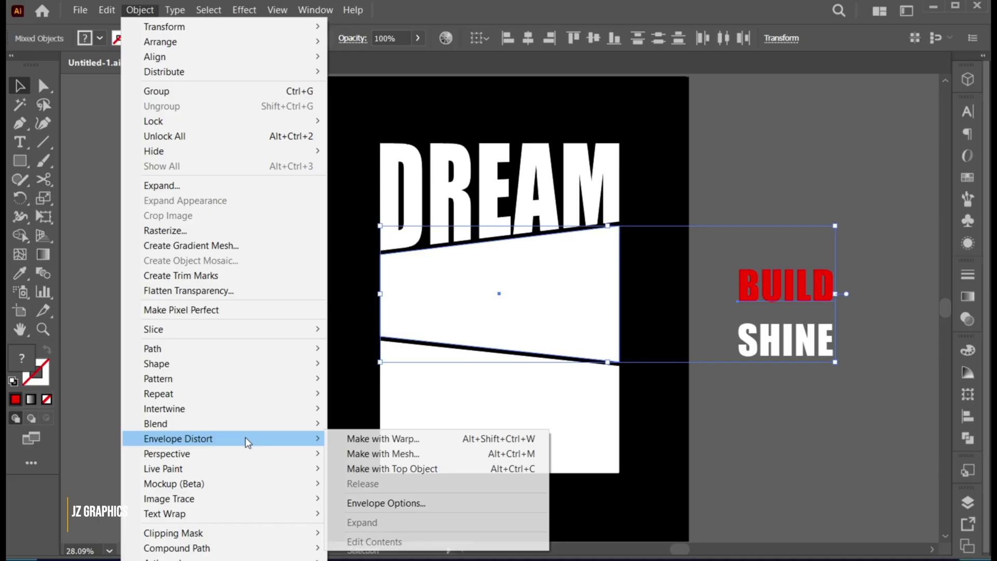
pyautogui.click(392, 468)
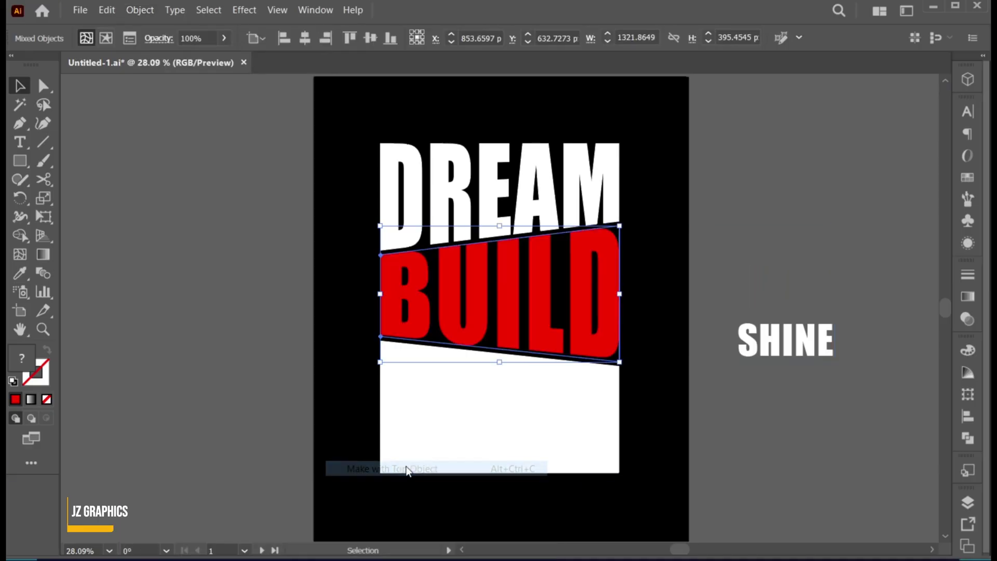
# Envelope-distort SHINE into the bottom panel with Alt+Ctrl+C
pyautogui.click(542, 418)
pyautogui.keyDown('shift'); pyautogui.click(739, 346); pyautogui.keyUp('shift')
pyautogui.hotkey('ctrl', 'alt', 'c')
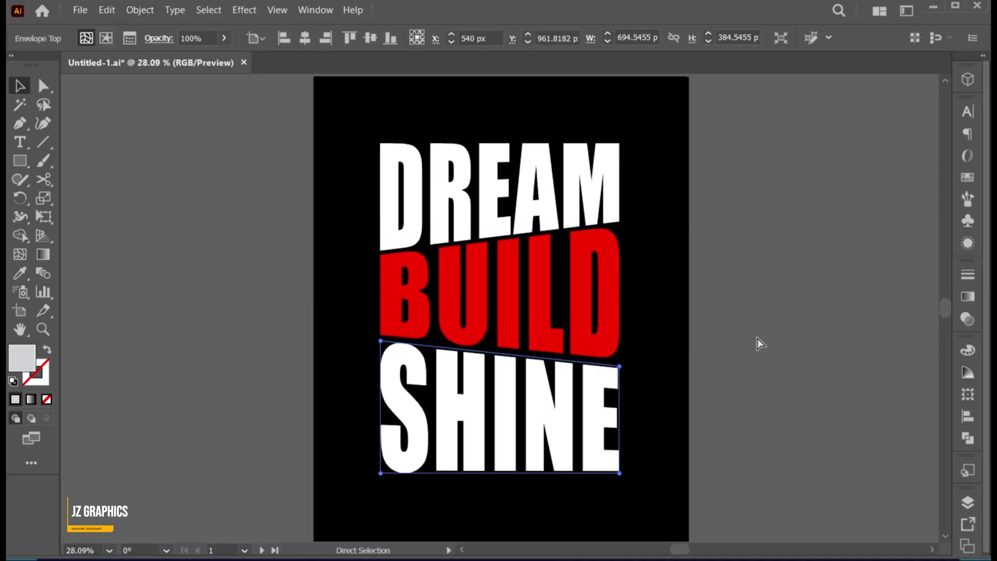
pyautogui.click(736, 407)
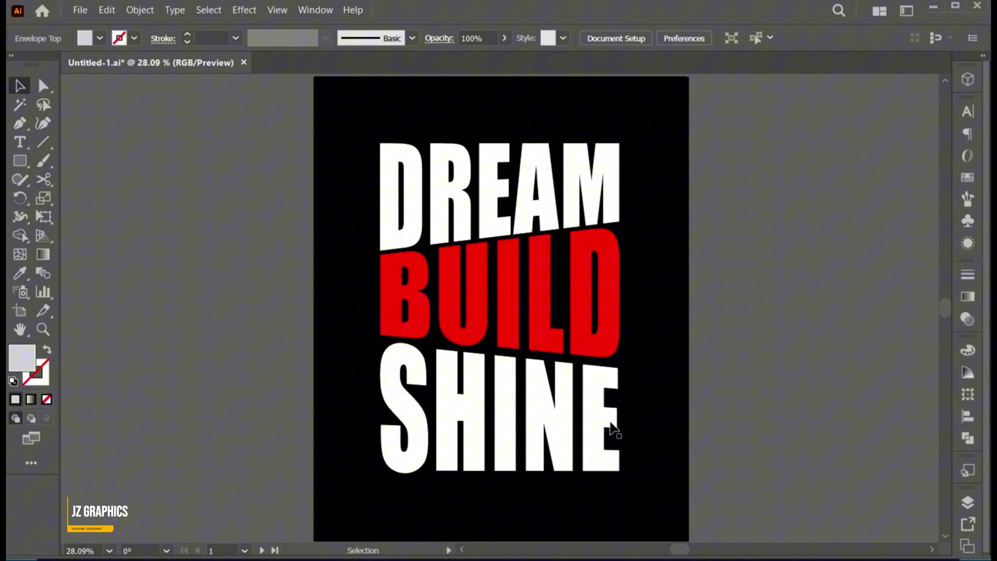
pyautogui.click(478, 435)
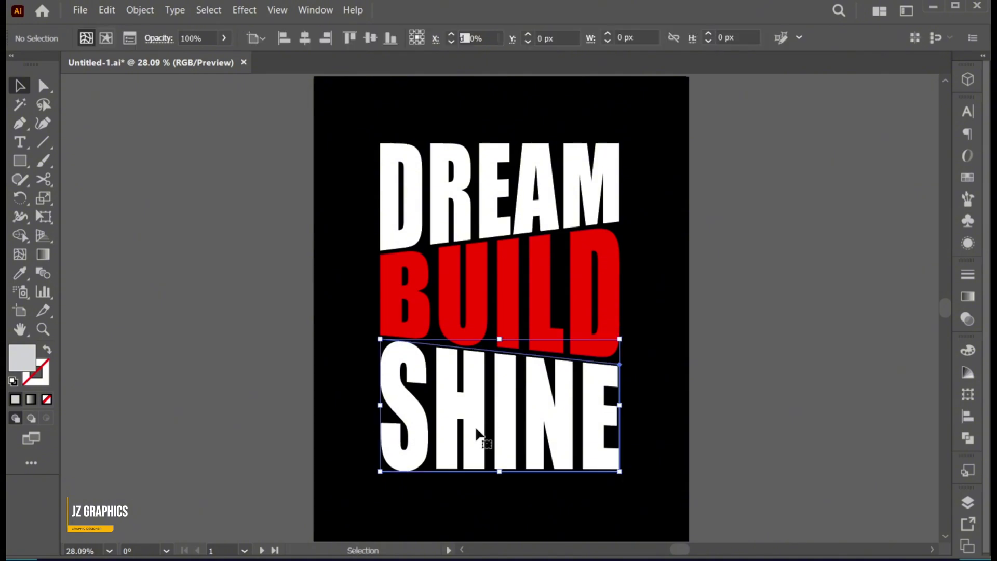
pyautogui.click(698, 466)
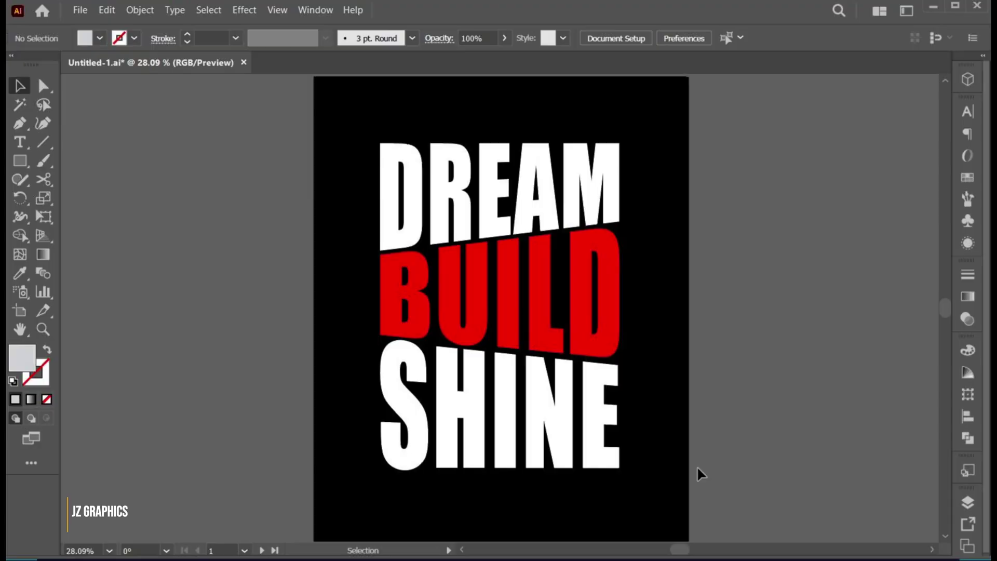